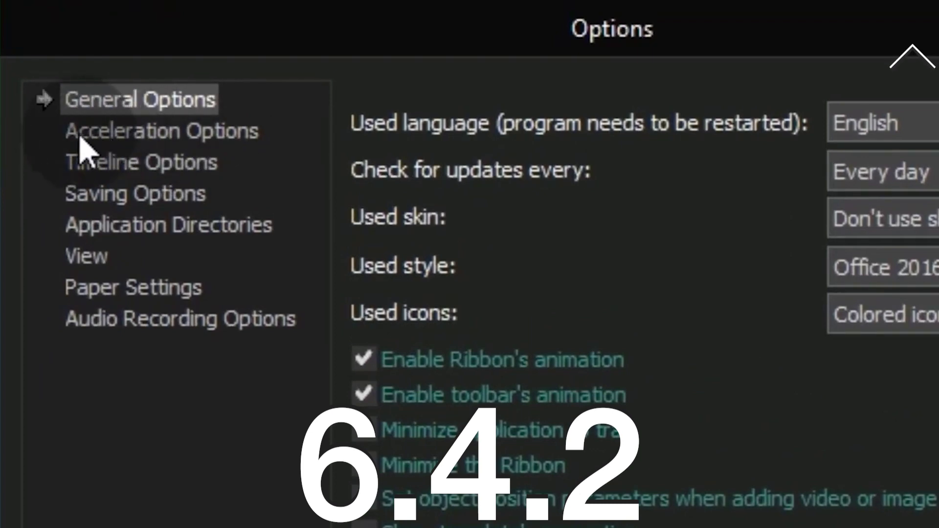
# Open the acceleration options and show the available choices for video pre-reading
pyautogui.click(252, 133)
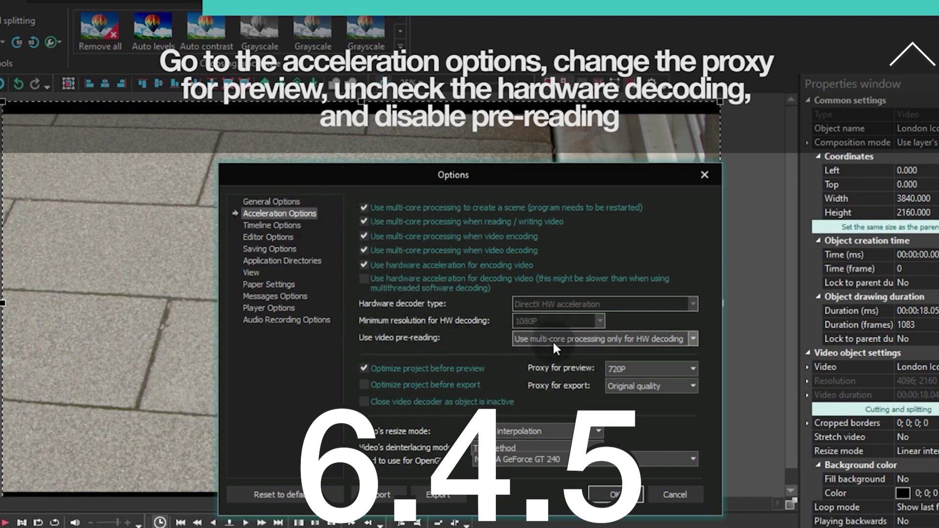
pyautogui.click(694, 339)
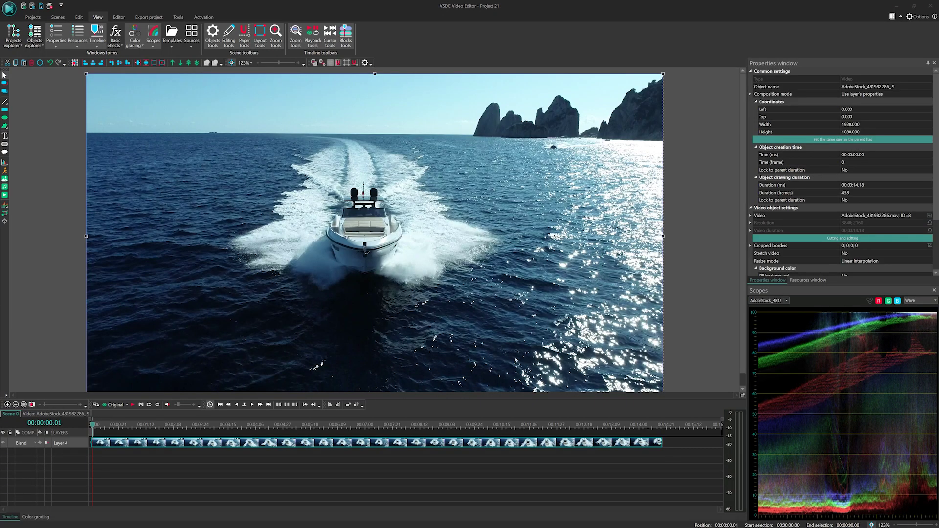
# Play the boat clip in the preview, pause it, and toggle proxy mode for the preview
pyautogui.press('space')
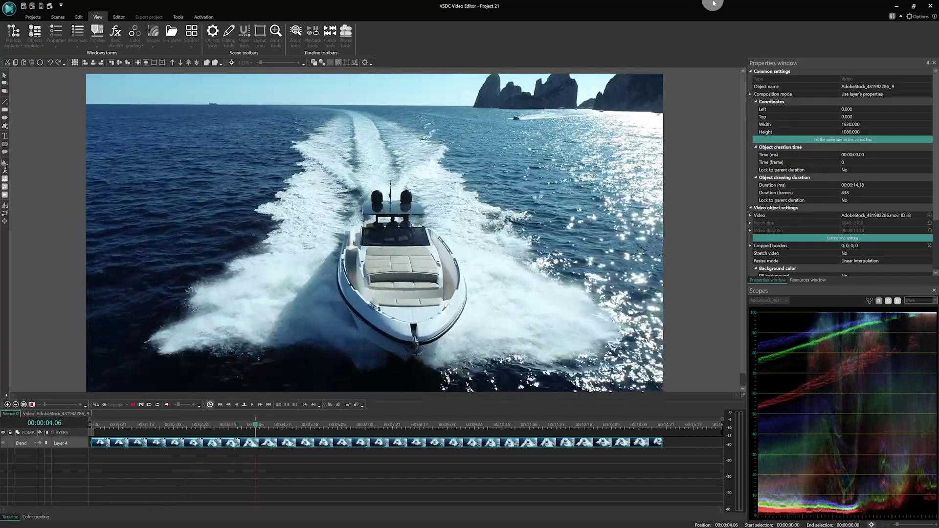
pyautogui.press('space')
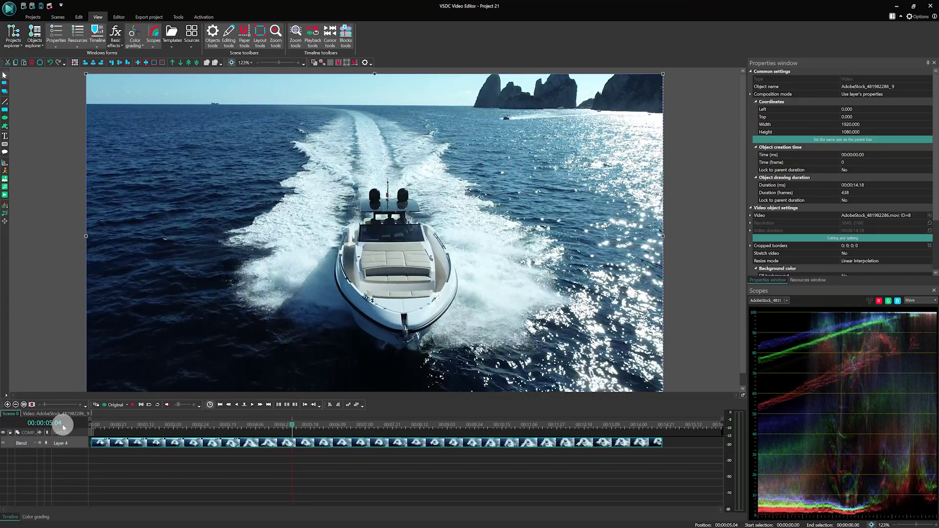
pyautogui.click(95, 405)
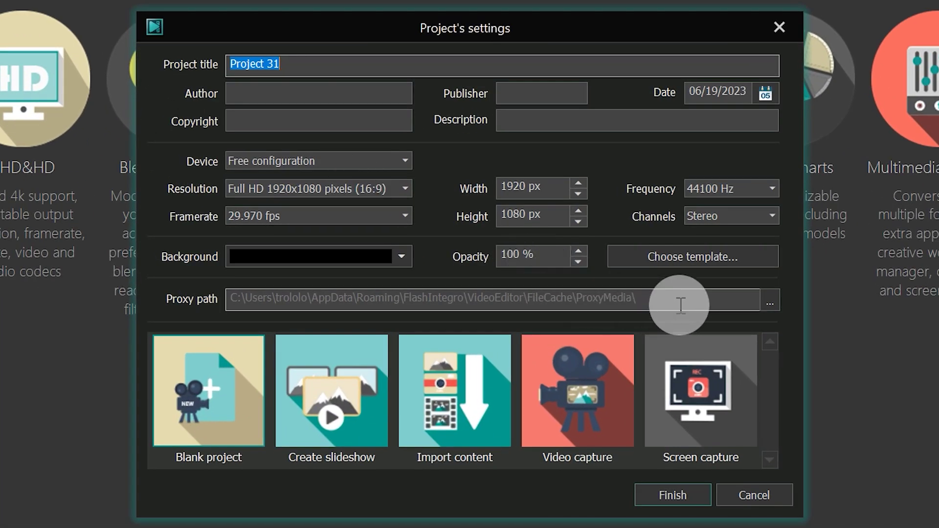
# Create the blank project "Project 31" with the FileCache\ProxyMedia folder as its proxy path
pyautogui.moveTo(681, 304); pyautogui.dragTo(315, 292)
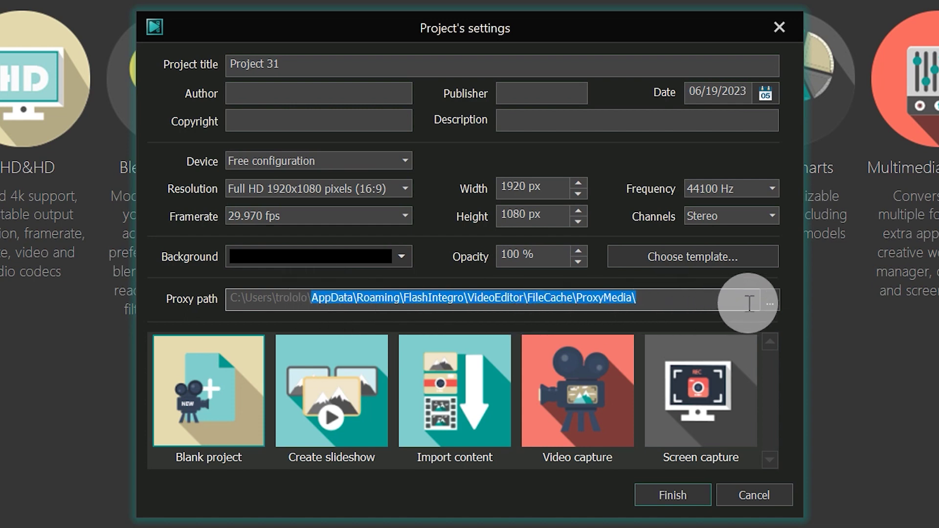
pyautogui.click(770, 302)
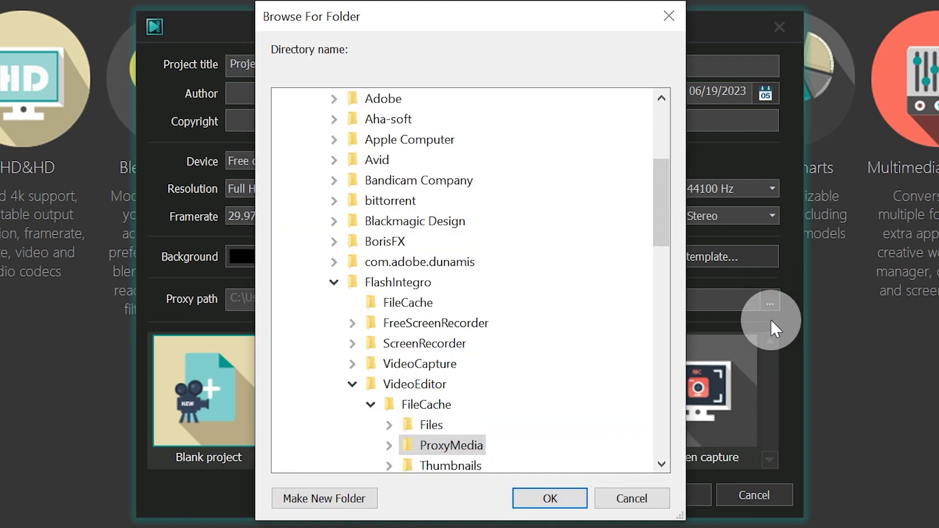
pyautogui.click(557, 501)
pyautogui.click(643, 489)
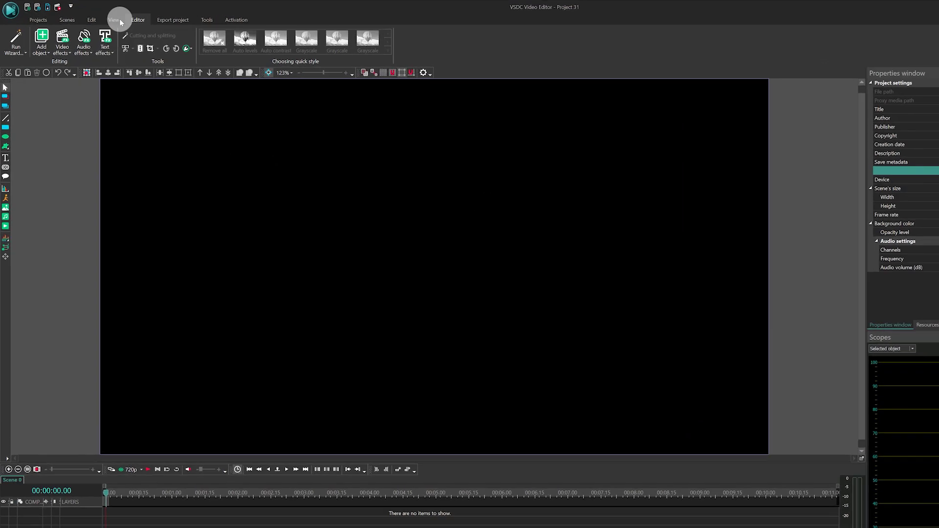
# Open Project 31's properties through the Projects explorer and set its proxy media path to the FileCache\ProxyMedia folder
pyautogui.click(98, 16)
pyautogui.click(27, 61)
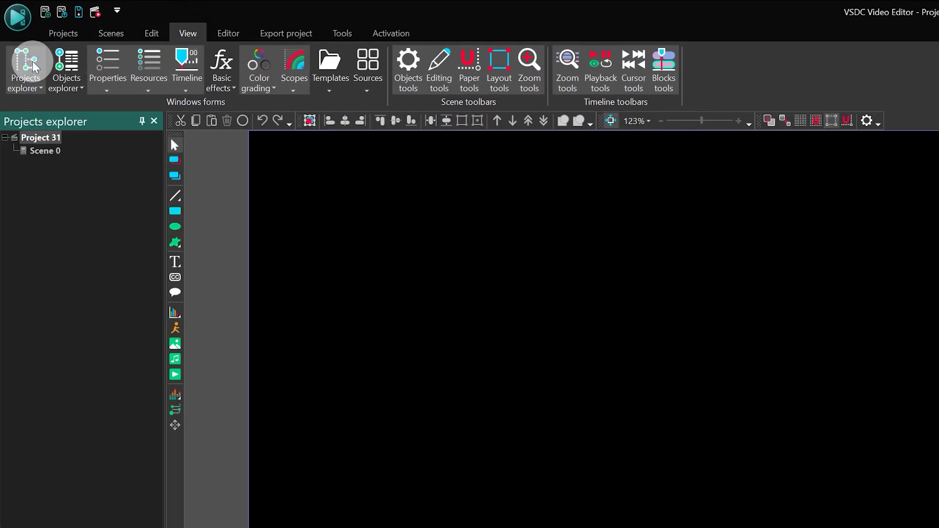
pyautogui.doubleClick(41, 139)
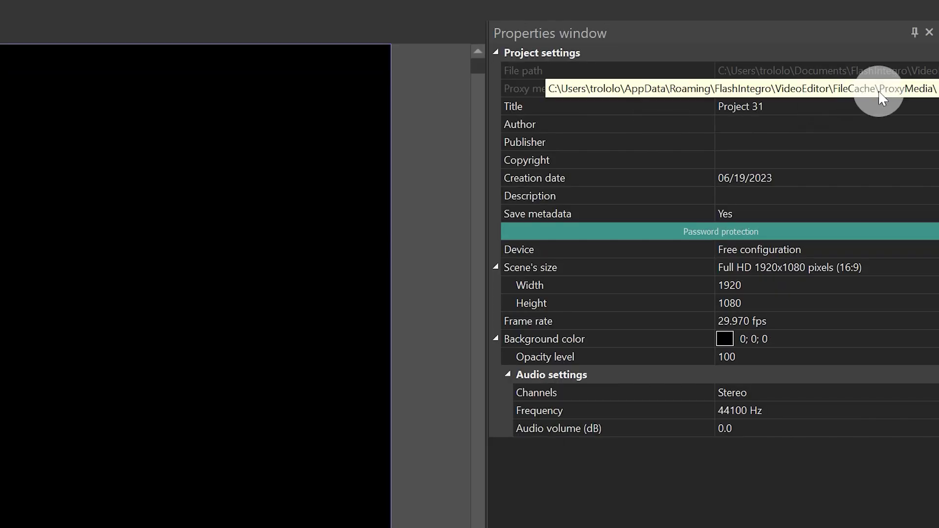
pyautogui.click(928, 90)
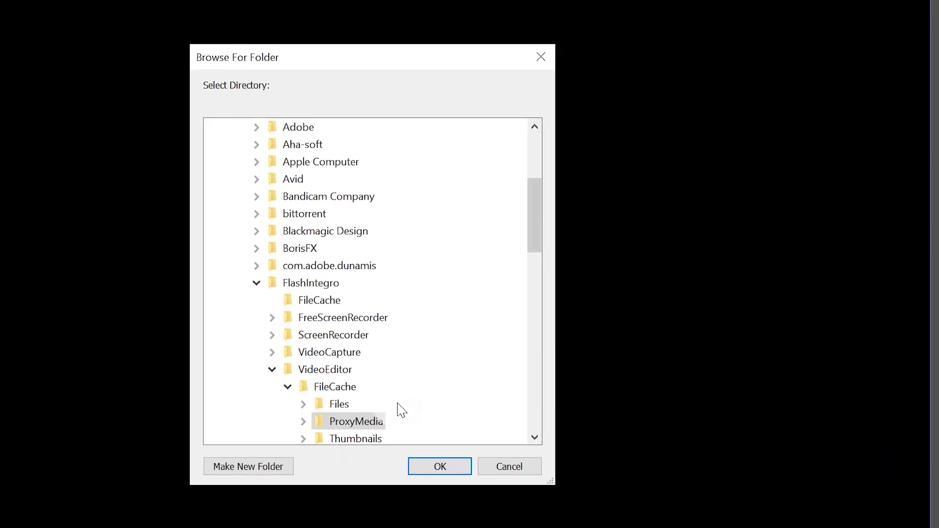
pyautogui.scroll(-2, 394, 410)
pyautogui.scroll(1, 387, 408)
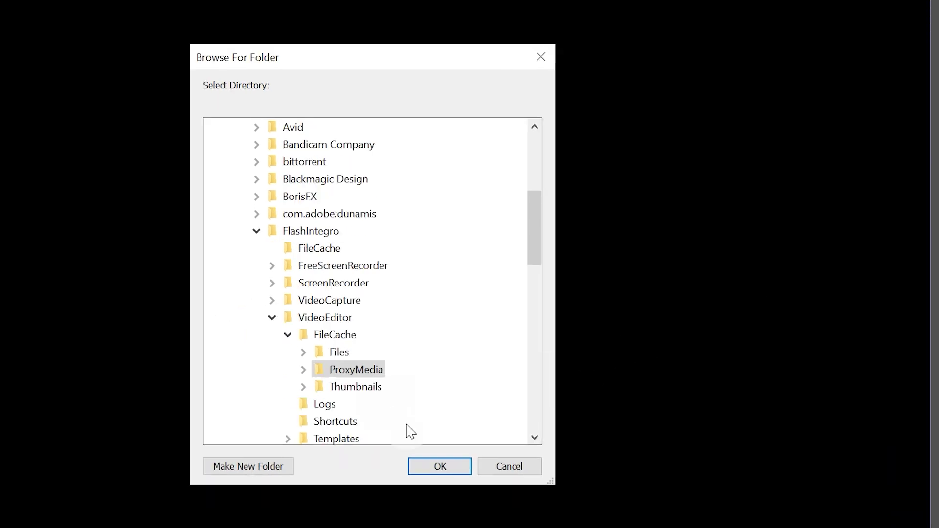
pyautogui.click(421, 464)
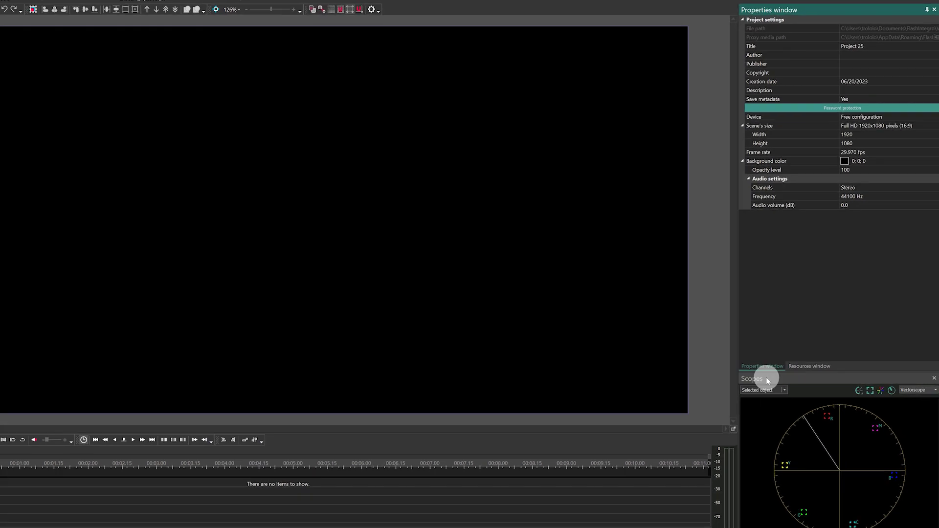
# Generate proxy media for the resource 1 video.mov
pyautogui.click(824, 369)
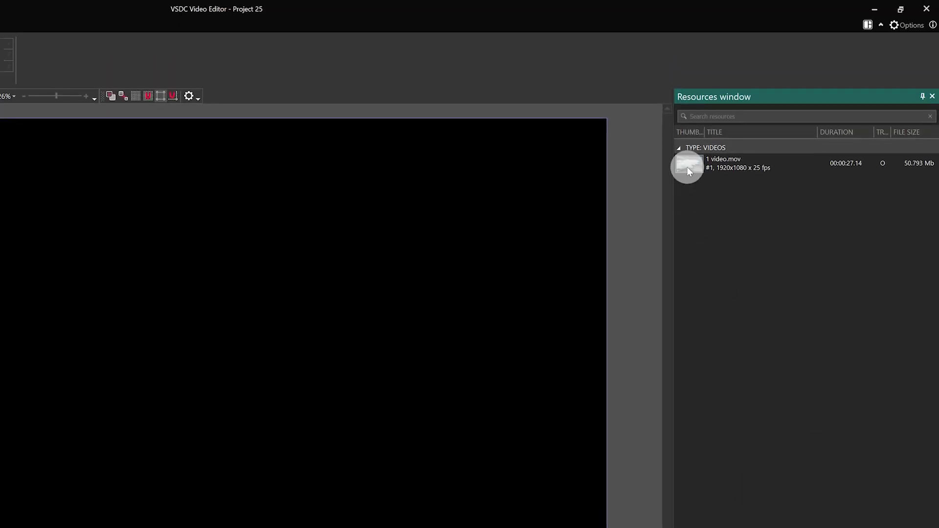
pyautogui.rightClick(688, 169)
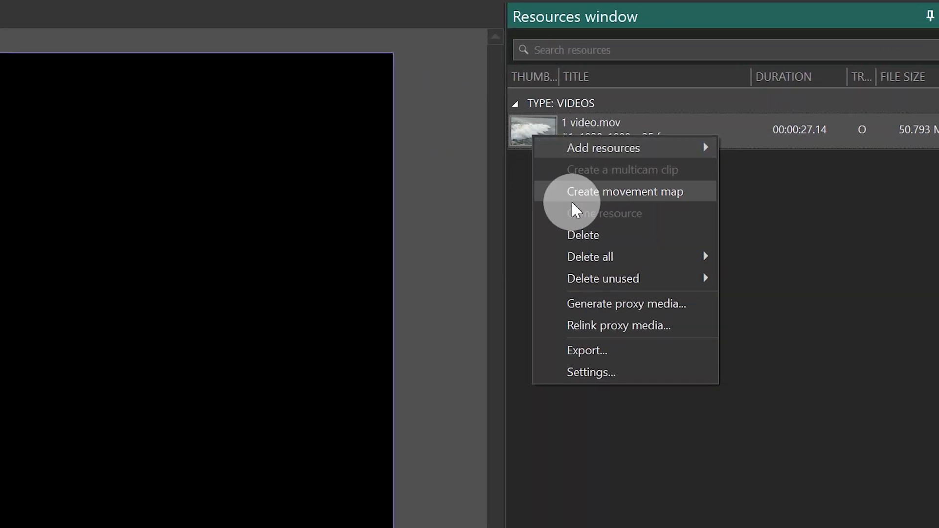
pyautogui.click(616, 308)
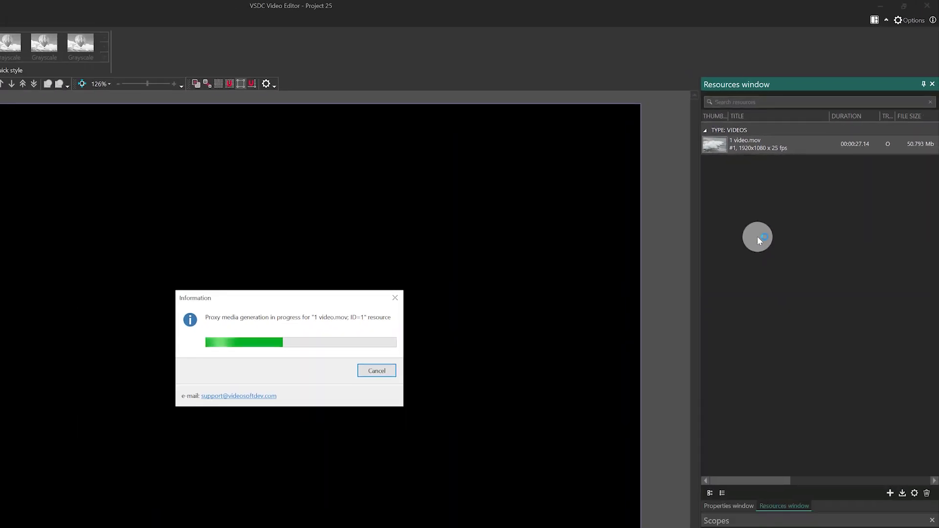
# Relink the proxy media of 1 video.mov to 480p.mov in the FileCache folder ProxyMediaf606015ff13a037f08e913eb652b6ba9
pyautogui.rightClick(741, 146)
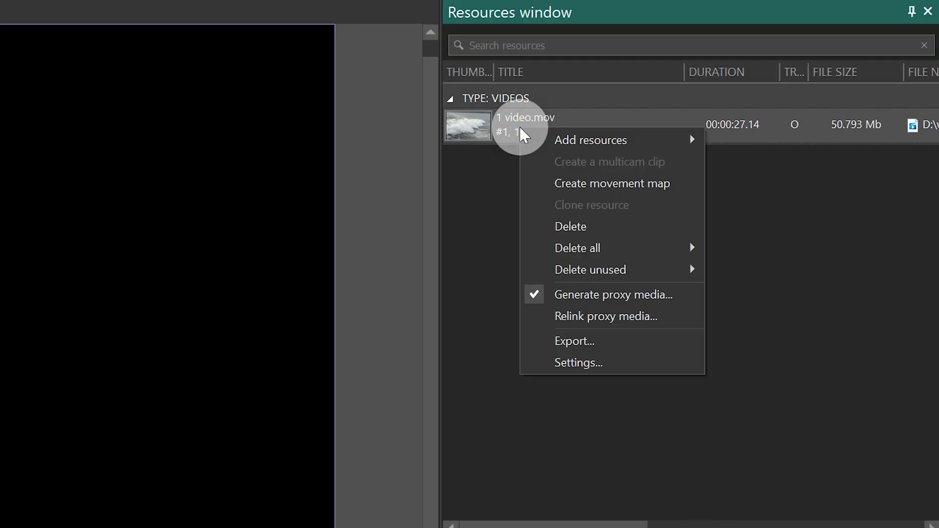
pyautogui.click(604, 316)
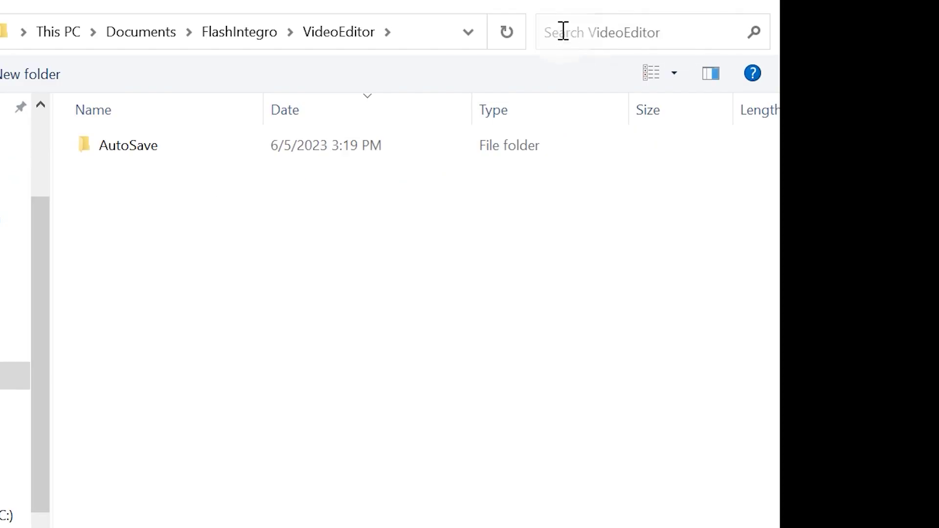
pyautogui.click(426, 31)
pyautogui.write('C:\\Users\\trololo\\Documents\\FlashIntegro\\VideoEditor\\FileCache\\ProxyMediaf606015ff13a037f08e913eb652b6ba9')
pyautogui.press('Return')
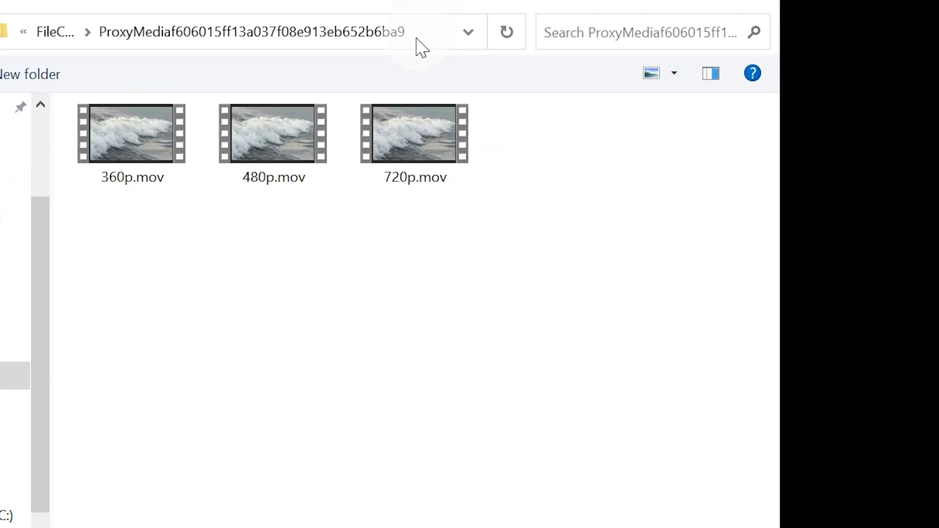
pyautogui.click(283, 131)
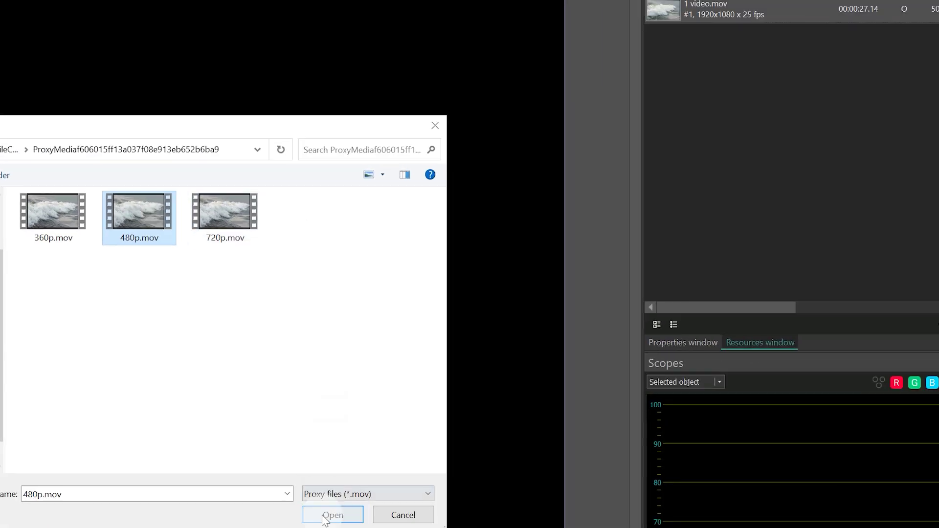
pyautogui.click(323, 517)
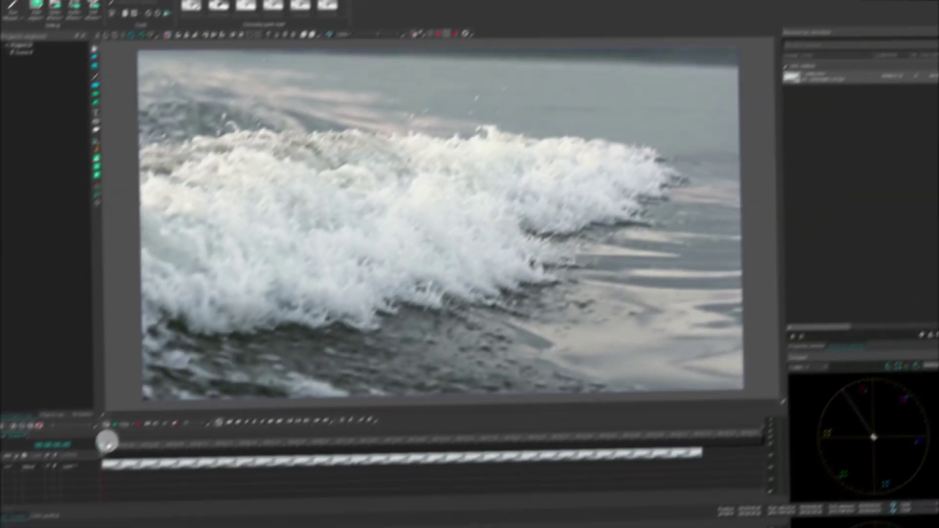
# Play the wave clip from the start of the timeline with the 720p preview proxy, and stop playback
pyautogui.click(103, 453)
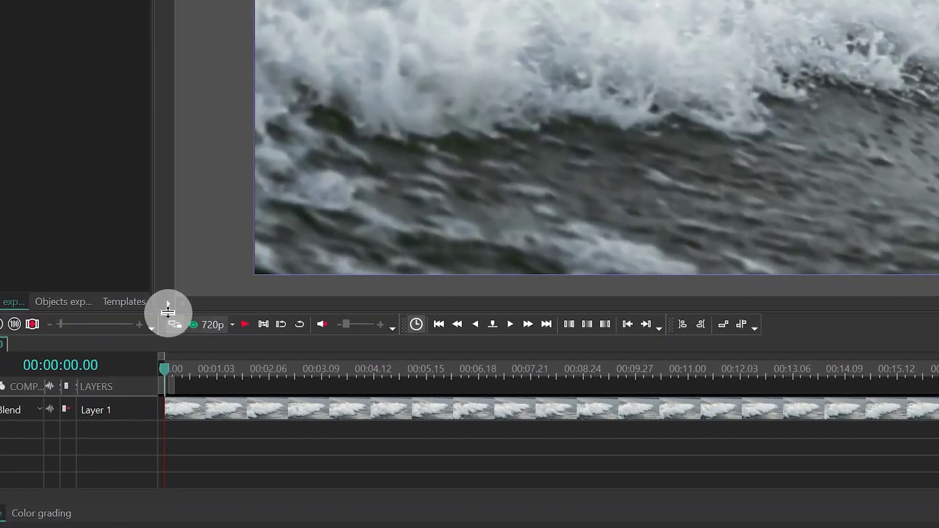
pyautogui.press('space')
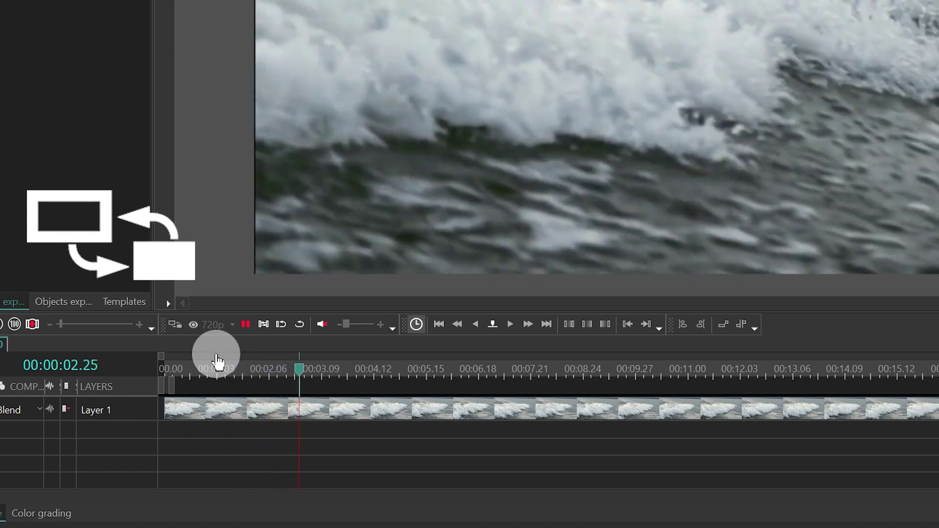
pyautogui.press('space')
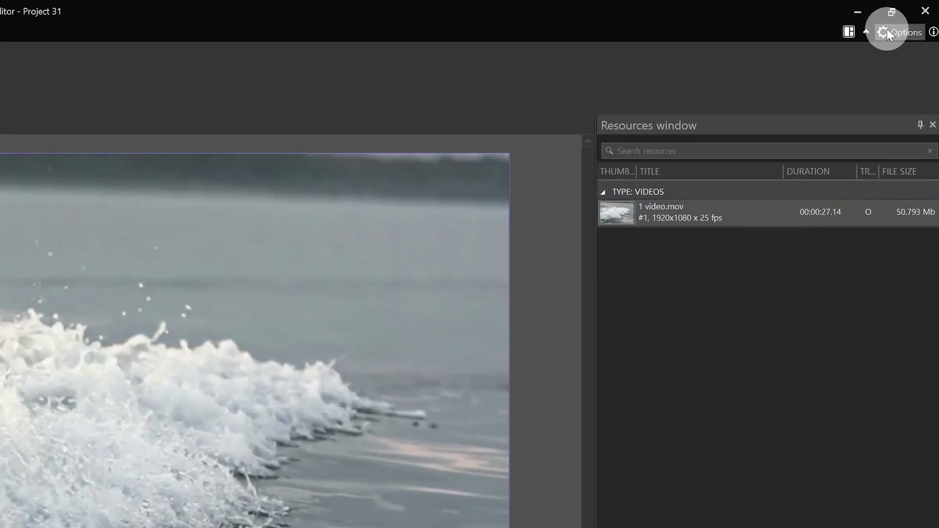
# In the proxy options, set the proxy for preview to 720P and the proxy for export to Original quality
pyautogui.click(887, 32)
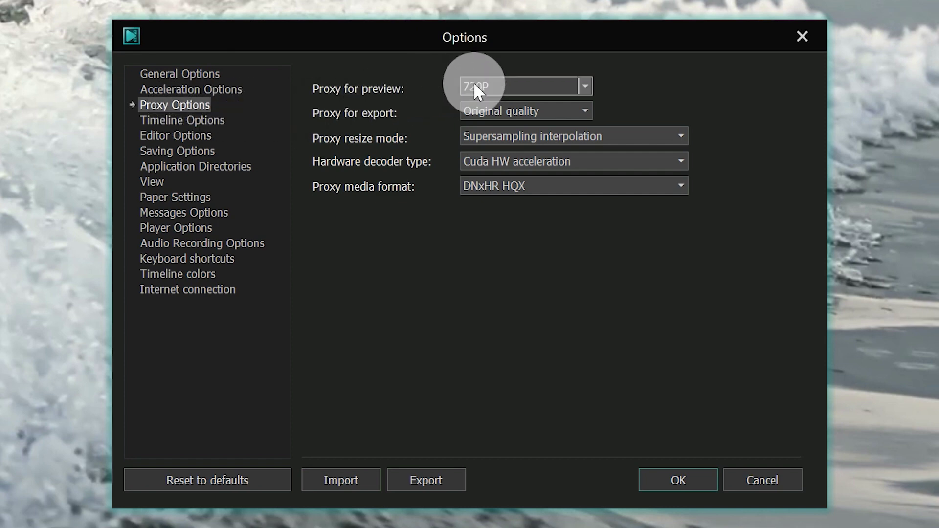
pyautogui.click(537, 86)
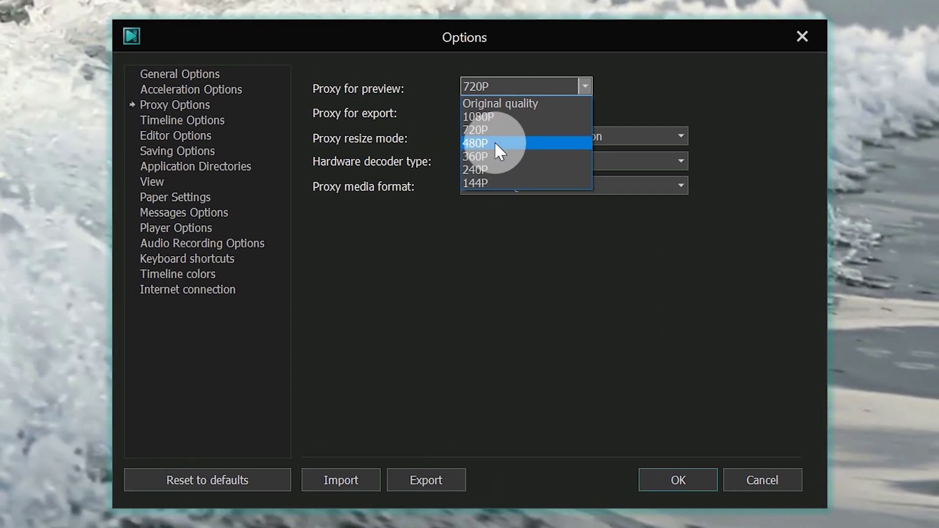
pyautogui.click(500, 131)
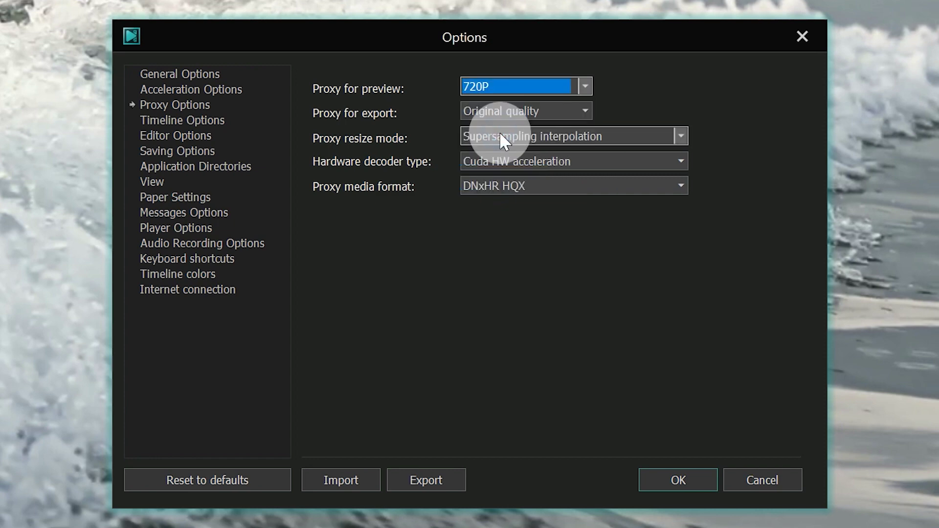
pyautogui.click(586, 112)
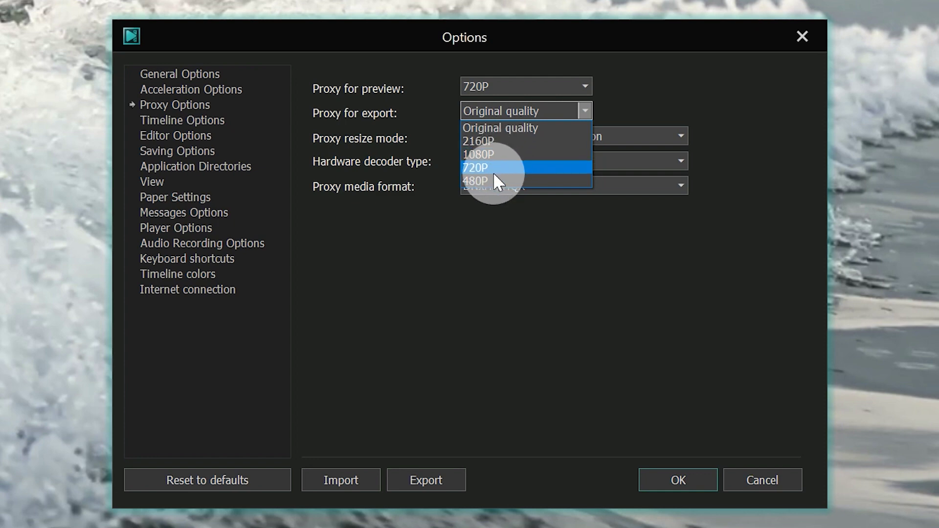
pyautogui.click(538, 128)
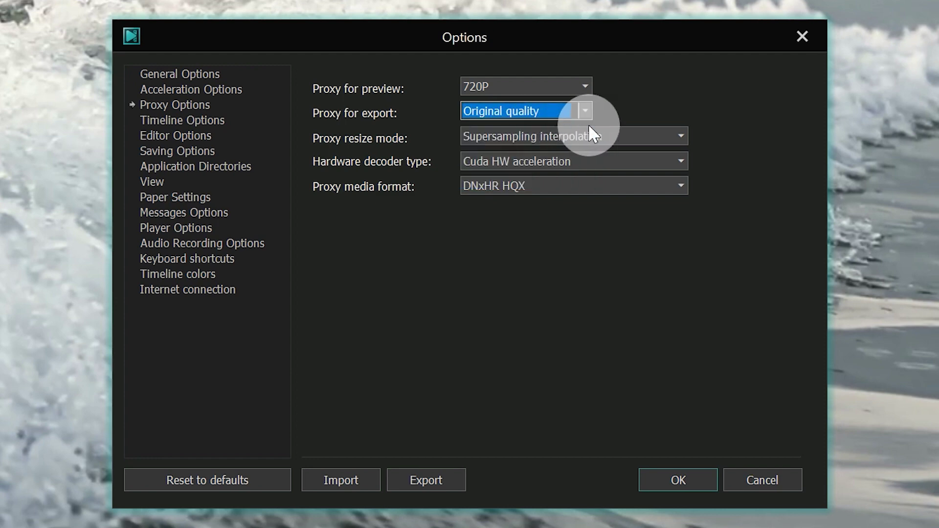
# Set the proxy resize mode to Supersampling interpolation and the proxy hardware decoder type to Cuda HW acceleration
pyautogui.click(650, 133)
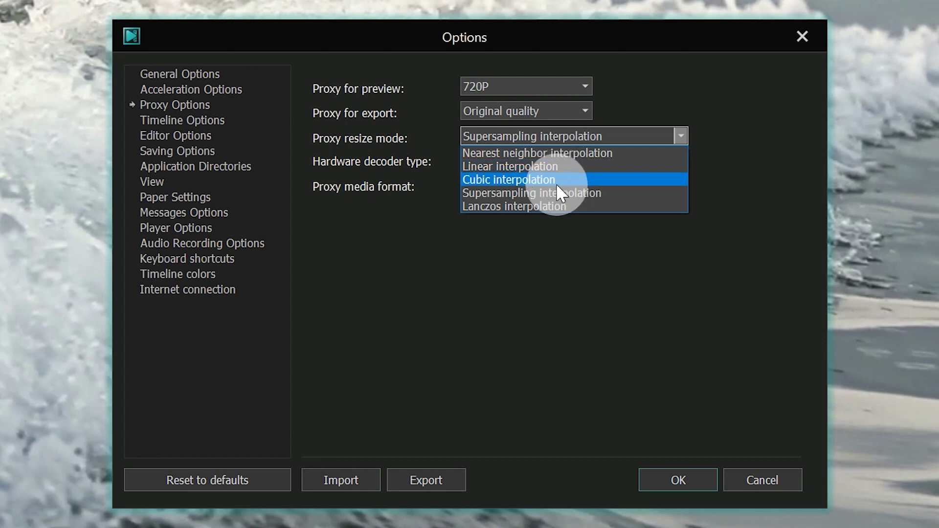
pyautogui.click(607, 193)
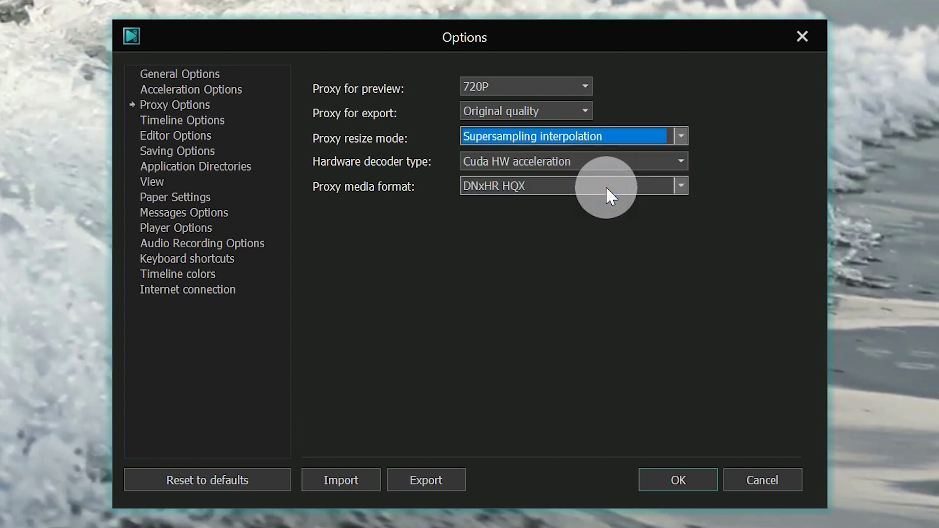
pyautogui.click(677, 161)
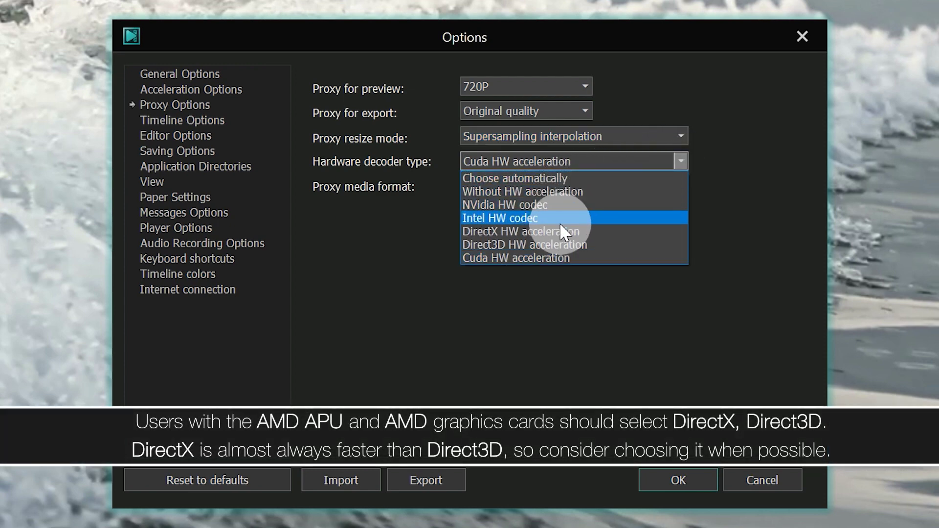
pyautogui.click(553, 257)
# In the acceleration options, choose NVIDIA GeForce RTX 3060 as the video card for HW processing
pyautogui.click(228, 93)
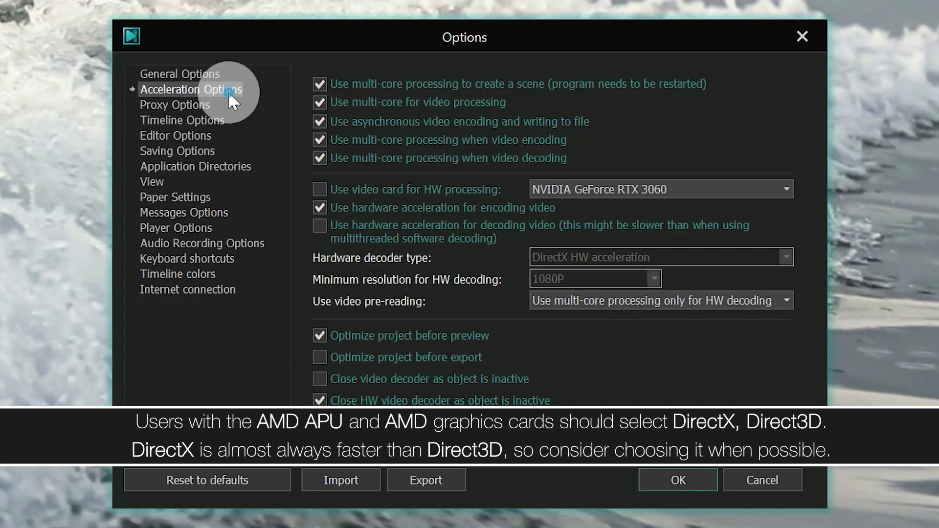
pyautogui.click(661, 189)
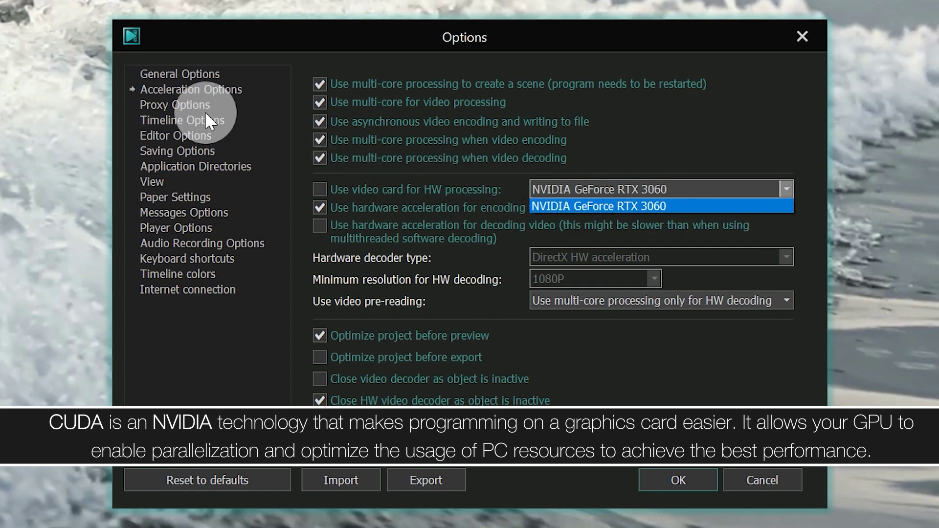
pyautogui.click(650, 188)
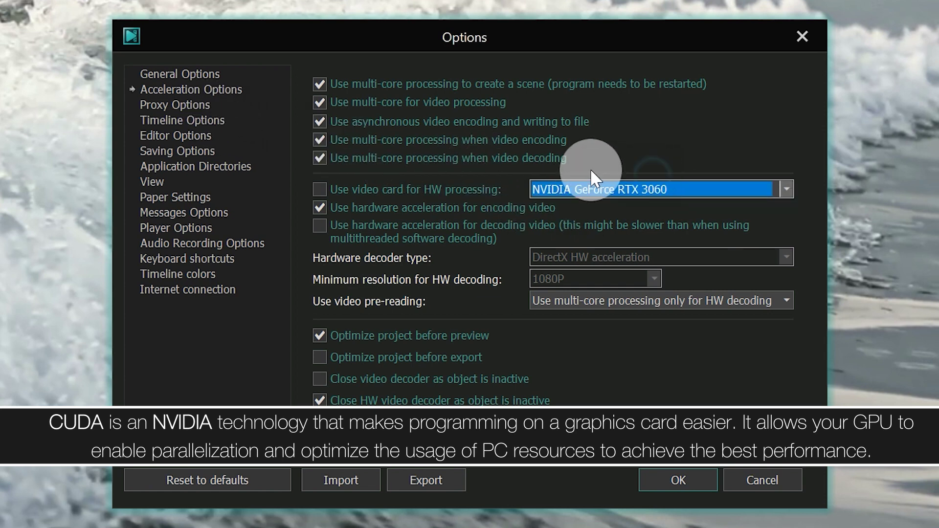
# In the proxy options, choose Cuda HW acceleration as the hardware decoder type and open the proxy media format choices
pyautogui.click(194, 108)
pyautogui.click(554, 161)
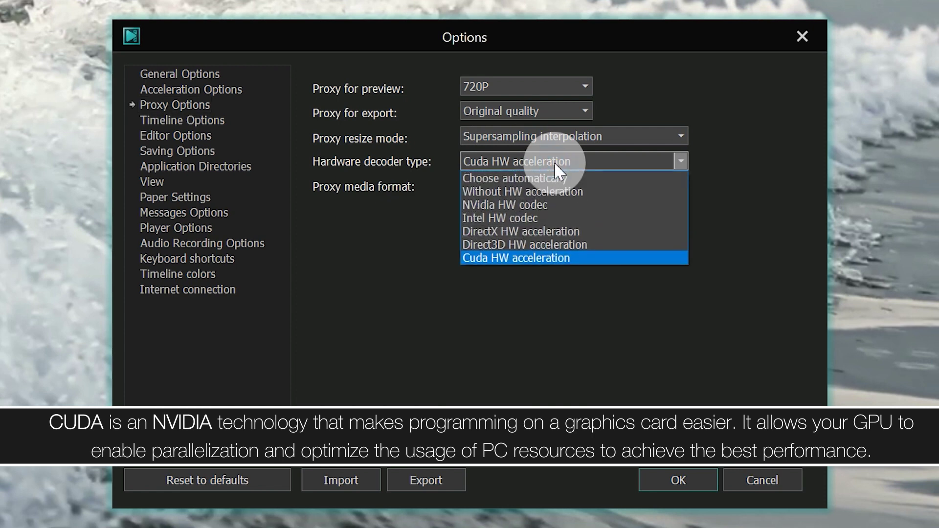
pyautogui.click(537, 256)
pyautogui.click(652, 186)
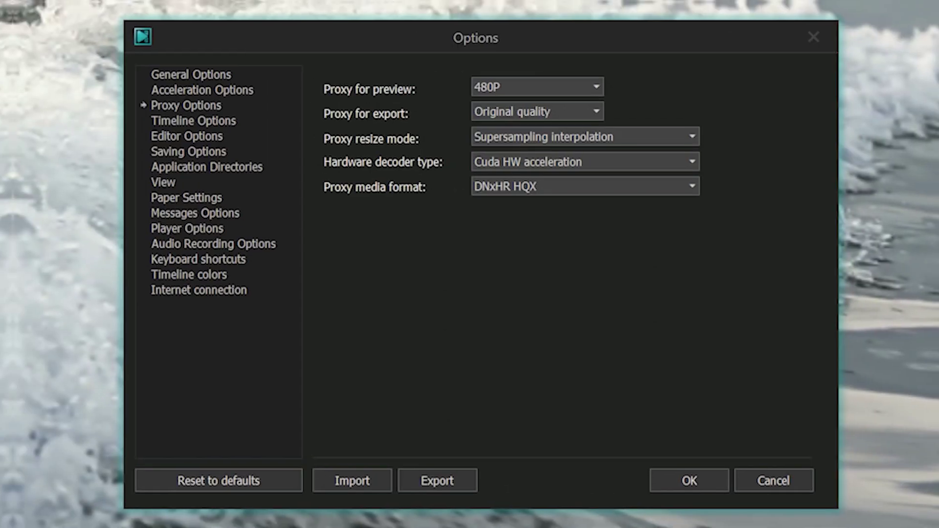
# Set the proxy for preview to 240P and apply the options
pyautogui.click(571, 85)
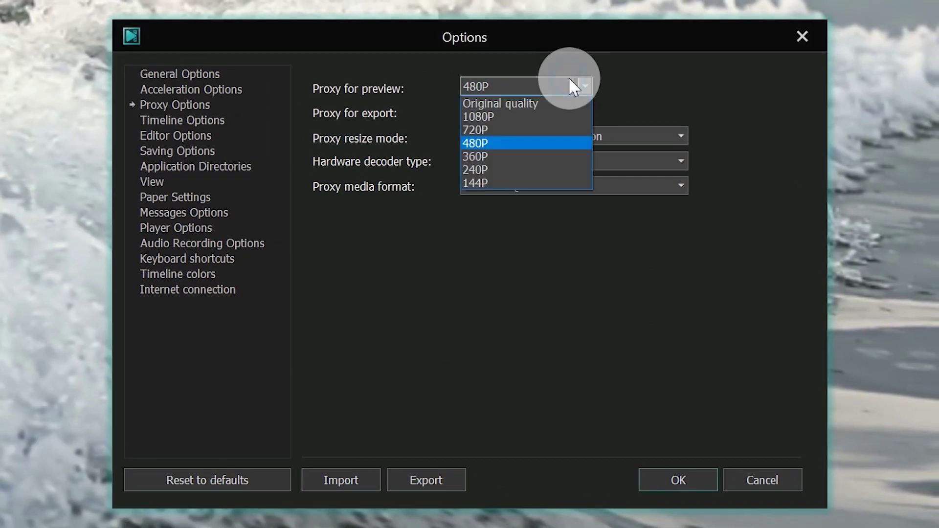
pyautogui.click(494, 168)
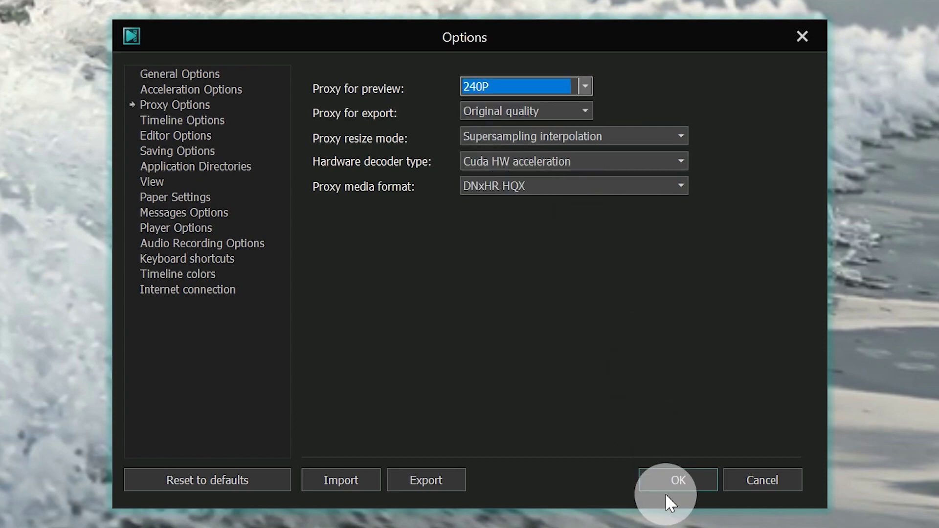
pyautogui.click(676, 485)
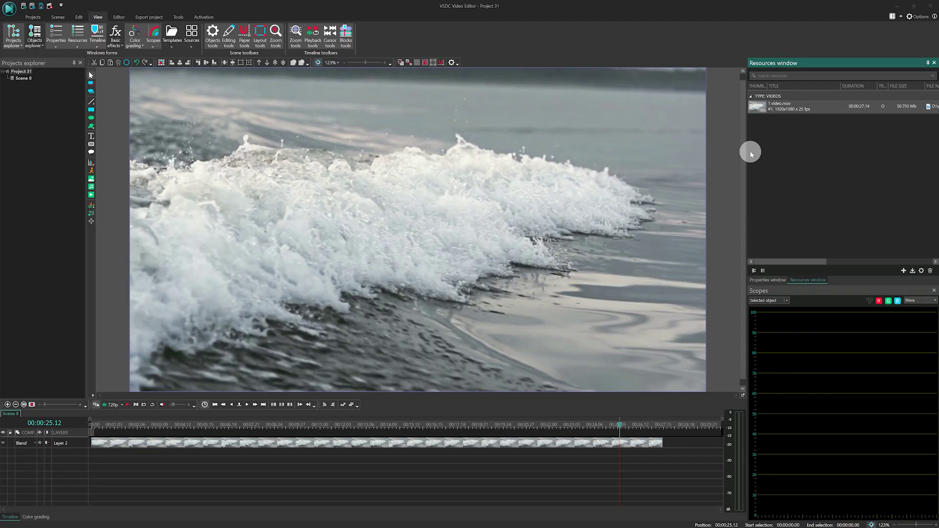
# Generate proxy media for 1 video.mov and select 240p.mov in its proxy folder in File Explorer
pyautogui.click(767, 111)
pyautogui.rightClick(774, 107)
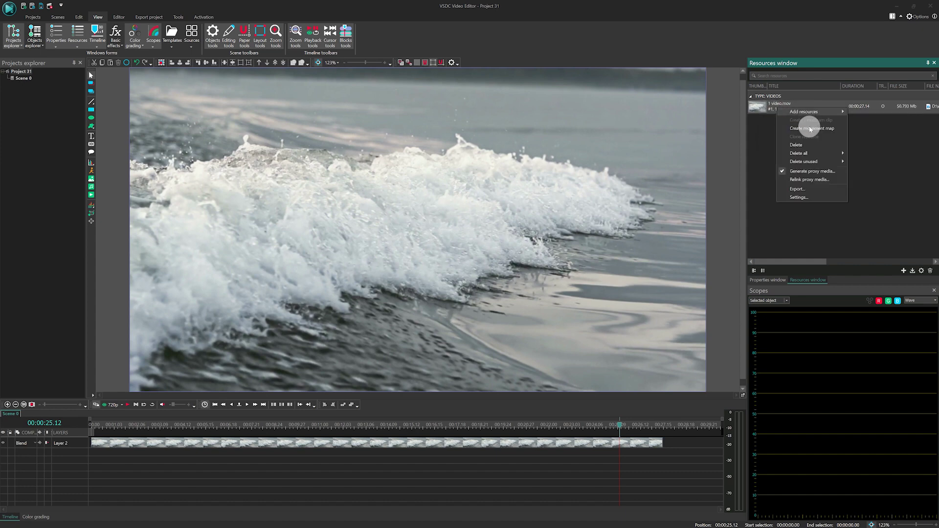
pyautogui.click(810, 172)
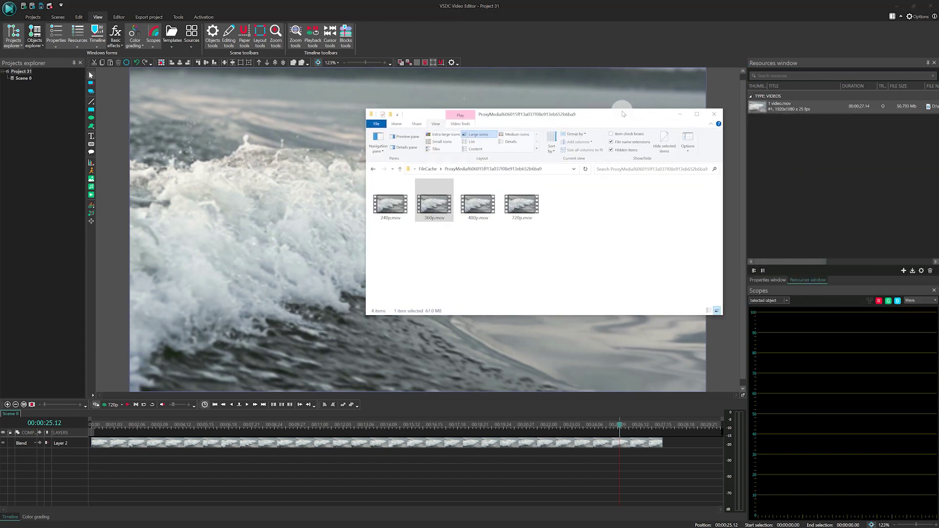
pyautogui.click(391, 215)
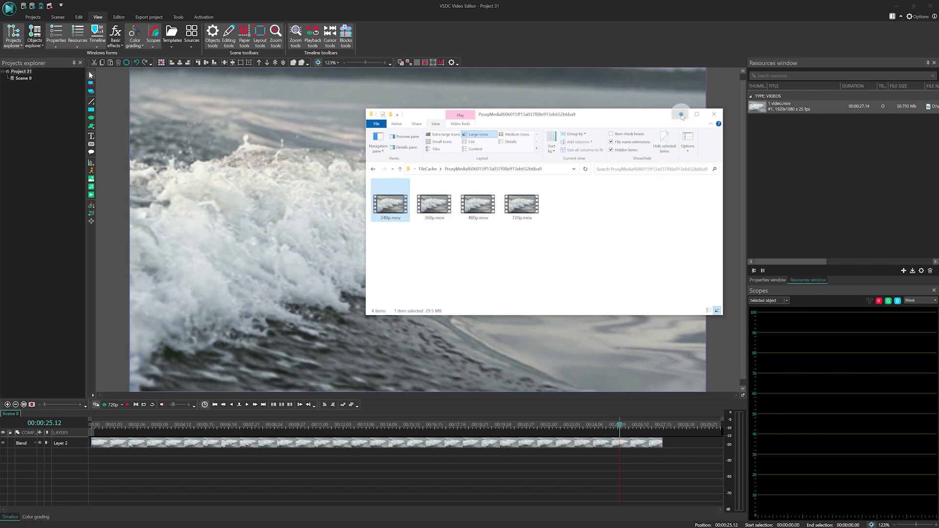
pyautogui.click(680, 115)
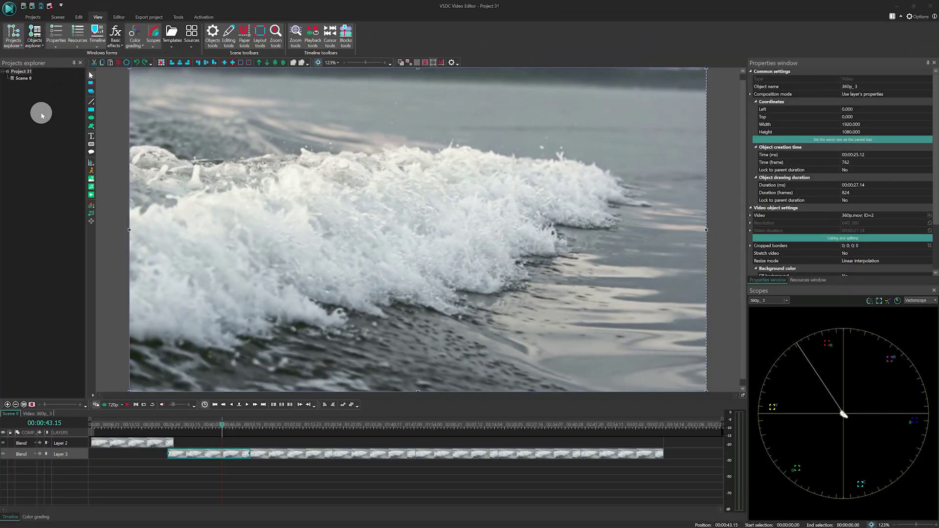
# Copy the proxy media path from the properties of Project 31
pyautogui.click(41, 113)
pyautogui.click(21, 71)
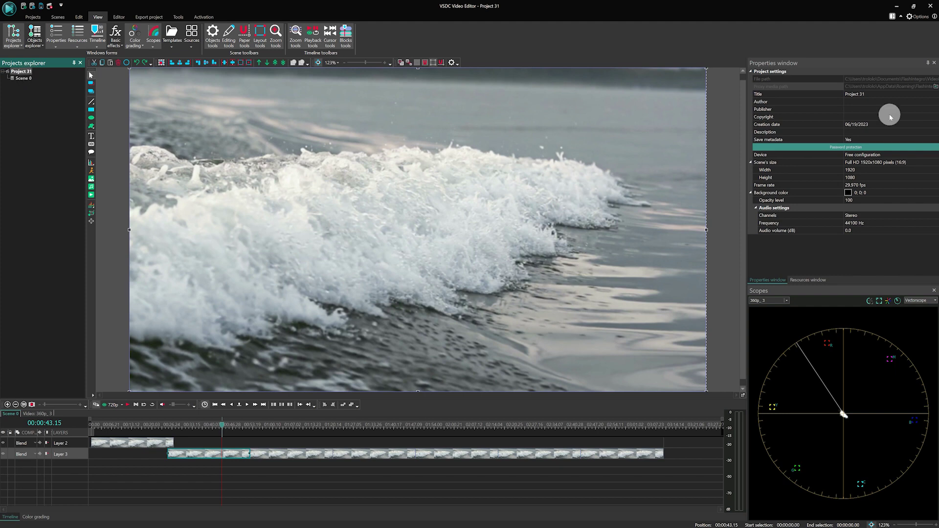
pyautogui.click(855, 86)
pyautogui.hotkey('ctrl', 'c')
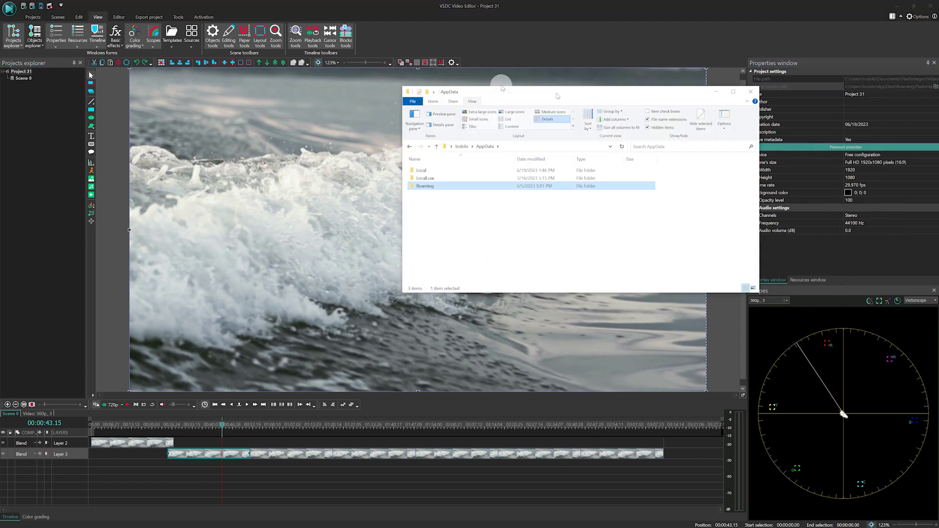
# In File Explorer, go to the copied ProxyMedia path, open the video's proxy subfolder and select all its proxy files
pyautogui.click(420, 129)
pyautogui.hotkey('ctrl', 'v')
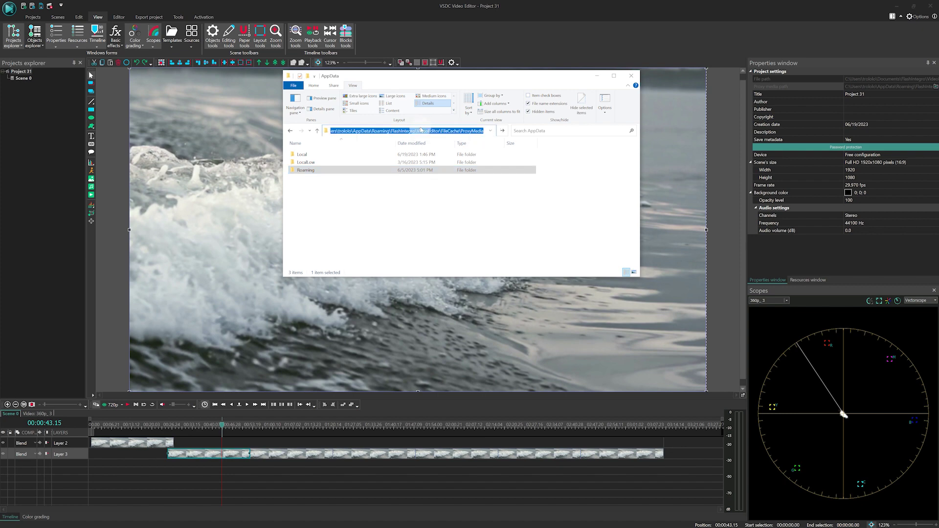
pyautogui.press('Return')
pyautogui.doubleClick(348, 155)
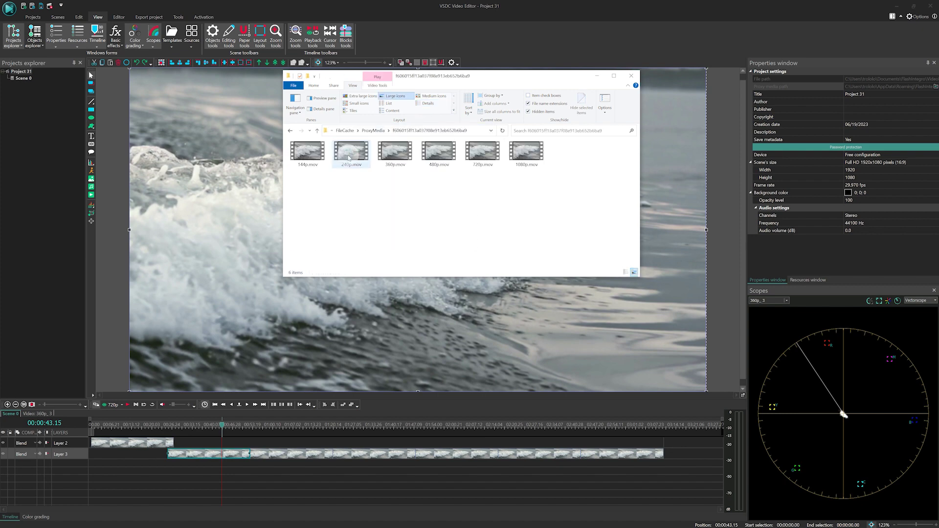
pyautogui.moveTo(545, 184); pyautogui.dragTo(290, 160)
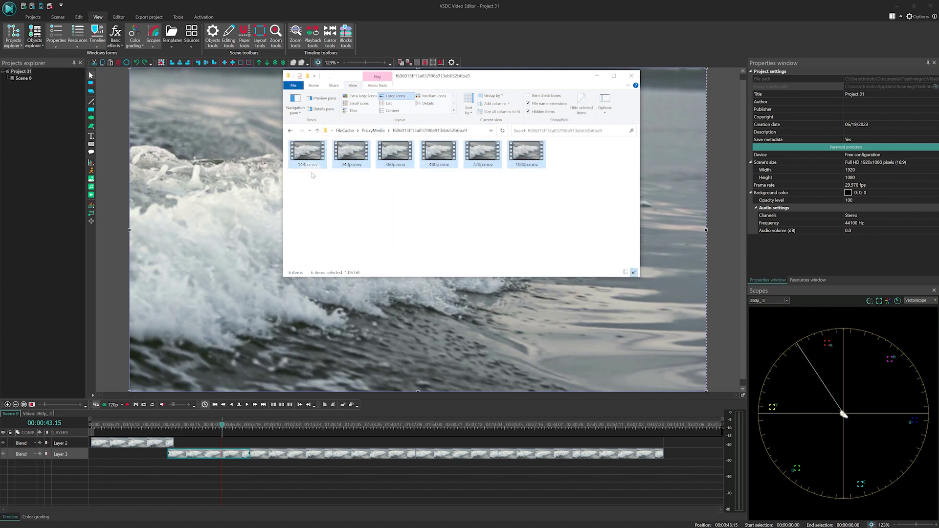
pyautogui.click(383, 195)
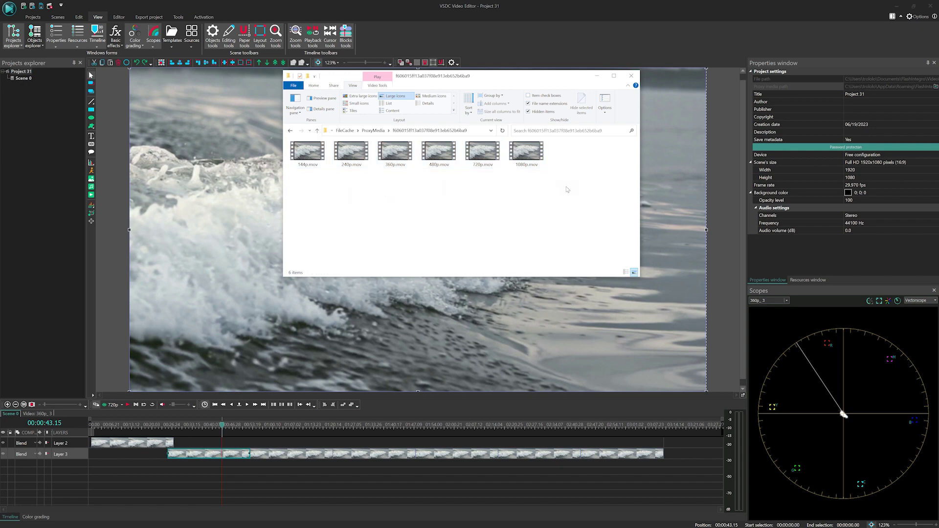
pyautogui.moveTo(567, 189); pyautogui.dragTo(382, 180)
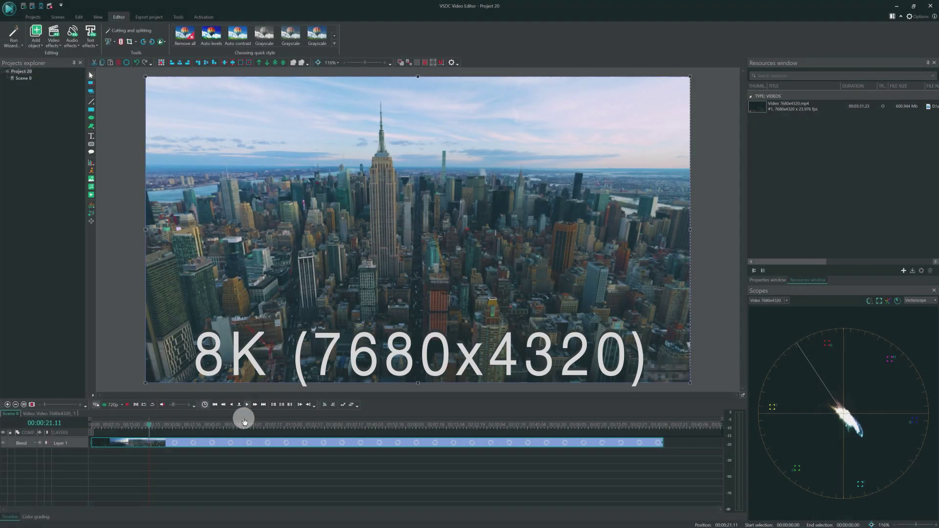
# Generate proxy media for the 8K resource Video 7680x4320.mp4 in Project 20
pyautogui.click(781, 110)
pyautogui.rightClick(783, 109)
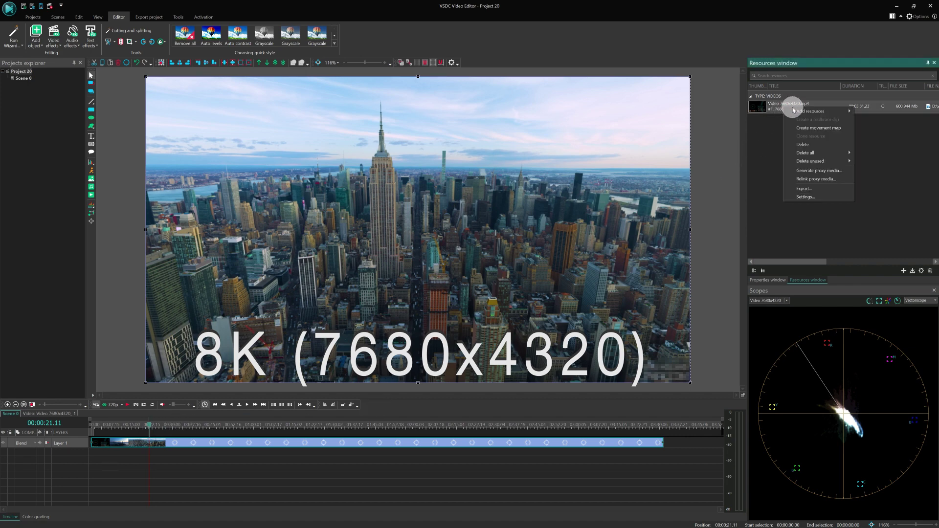
pyautogui.click(819, 171)
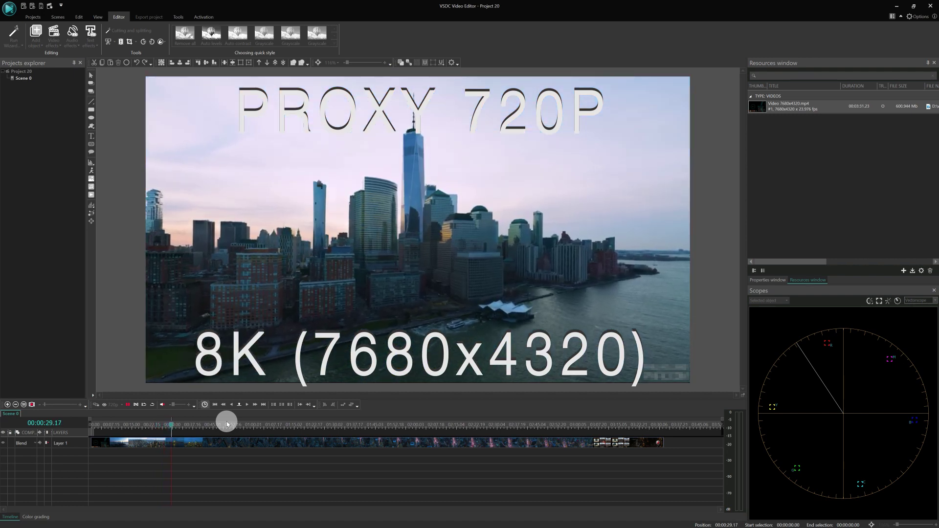
# Pause the 8K video, play it with the proxy disabled, and stop playback
pyautogui.press('space')
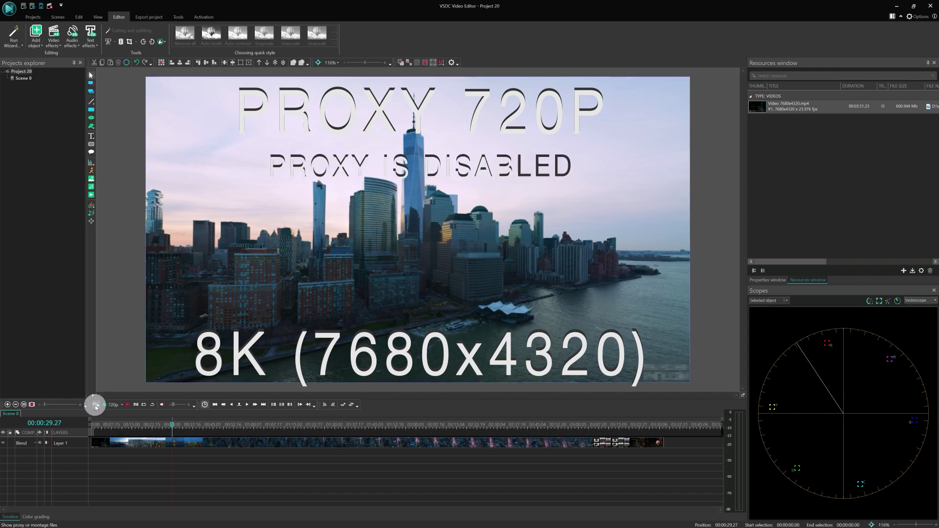
pyautogui.click(242, 409)
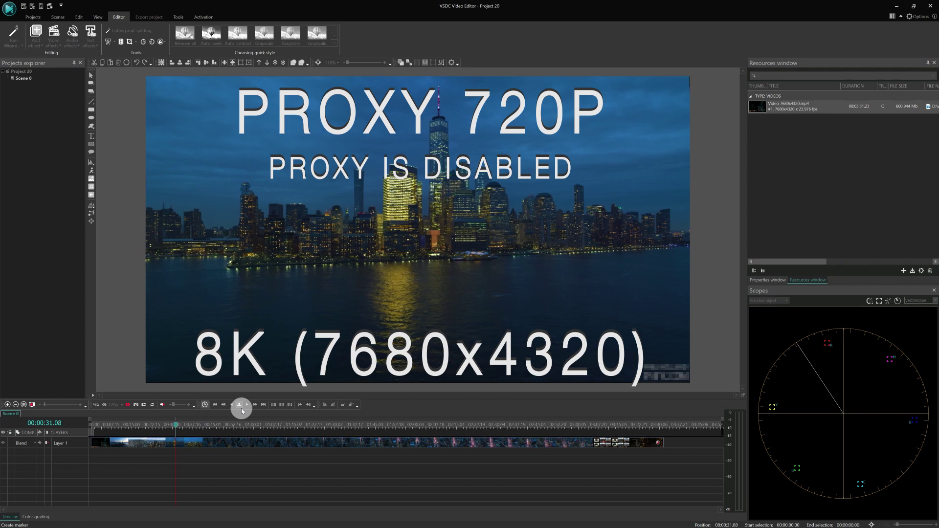
pyautogui.click(242, 408)
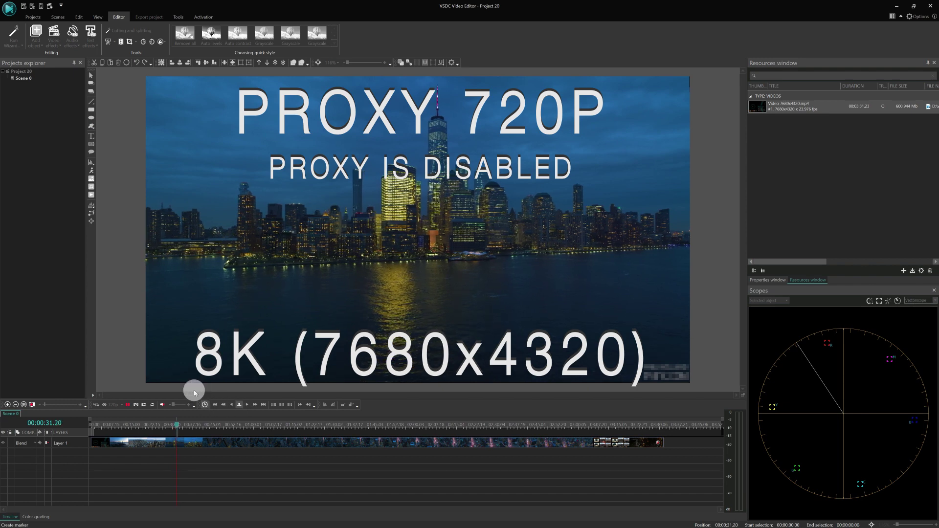
# Turn the proxy display back on, play the 8K video with the 720p proxy, and stop playback
pyautogui.click(94, 405)
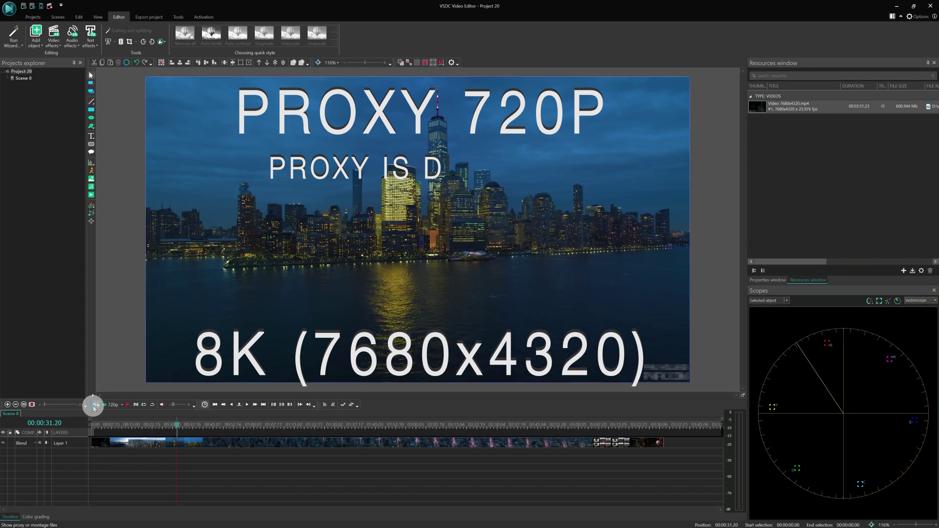
pyautogui.press('space')
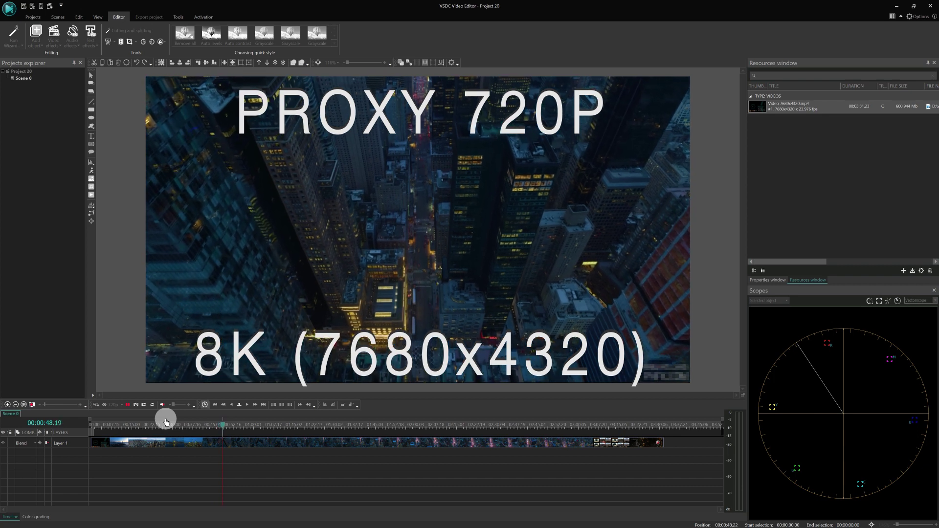
pyautogui.press('space')
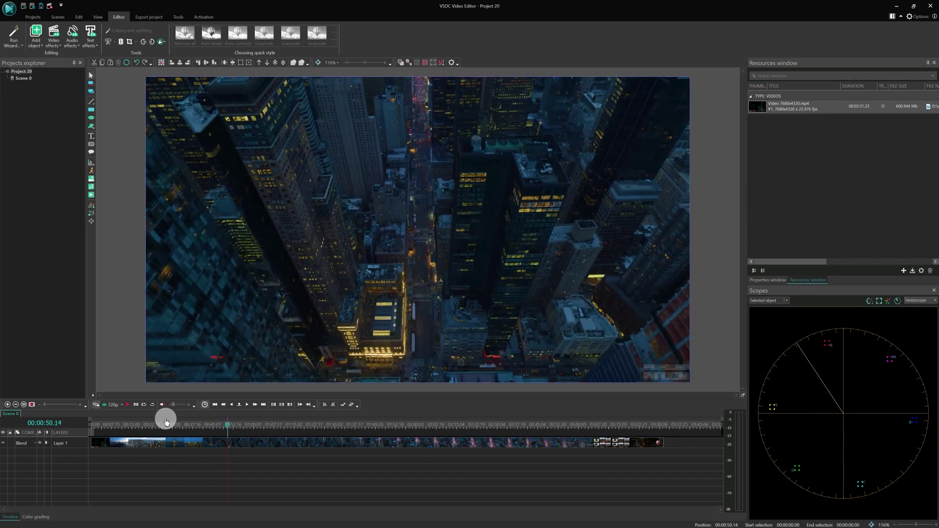